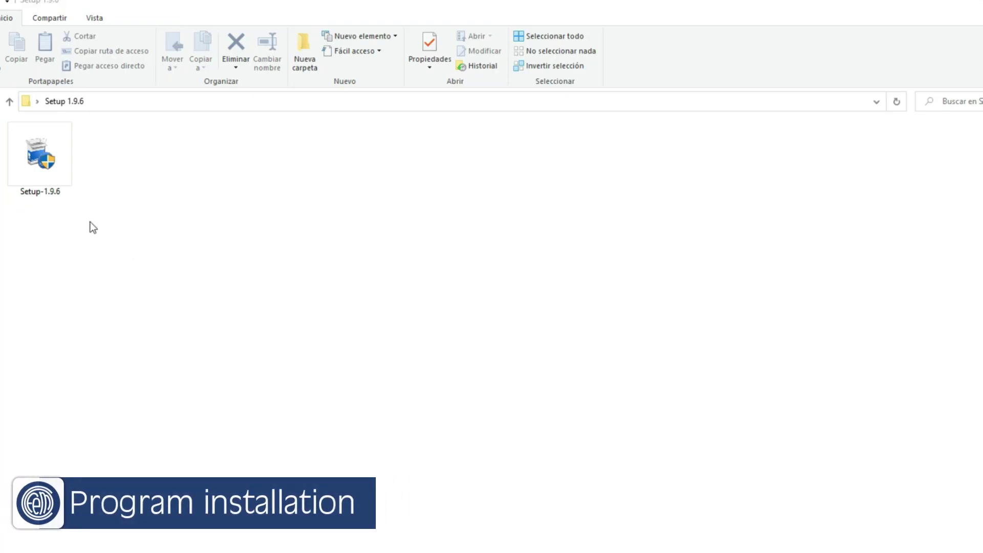
# Step: Run Setup-1.9.6 as administrator, accept the licence and install I-Link 1.9.6
pyautogui.click(53, 169)
pyautogui.rightClick(45, 158)
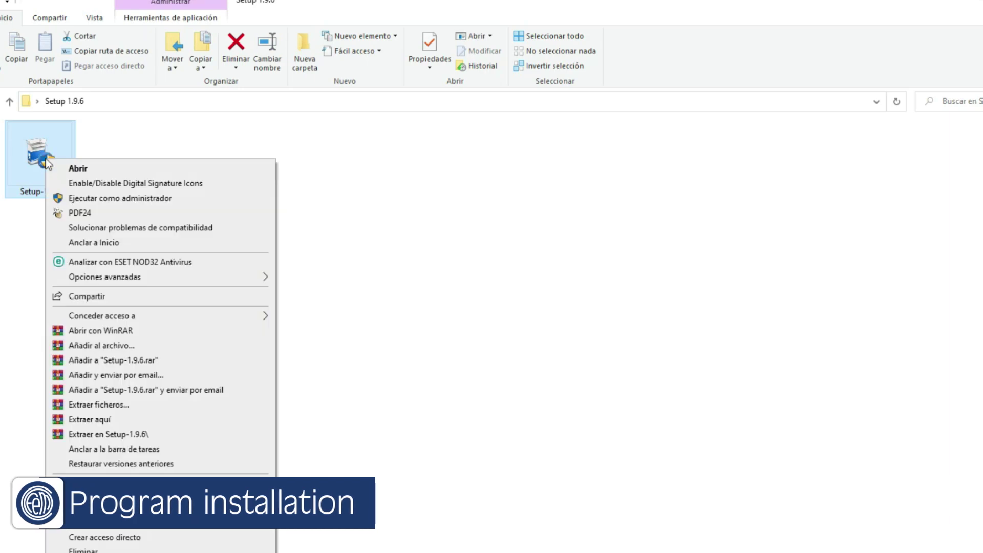
pyautogui.click(73, 200)
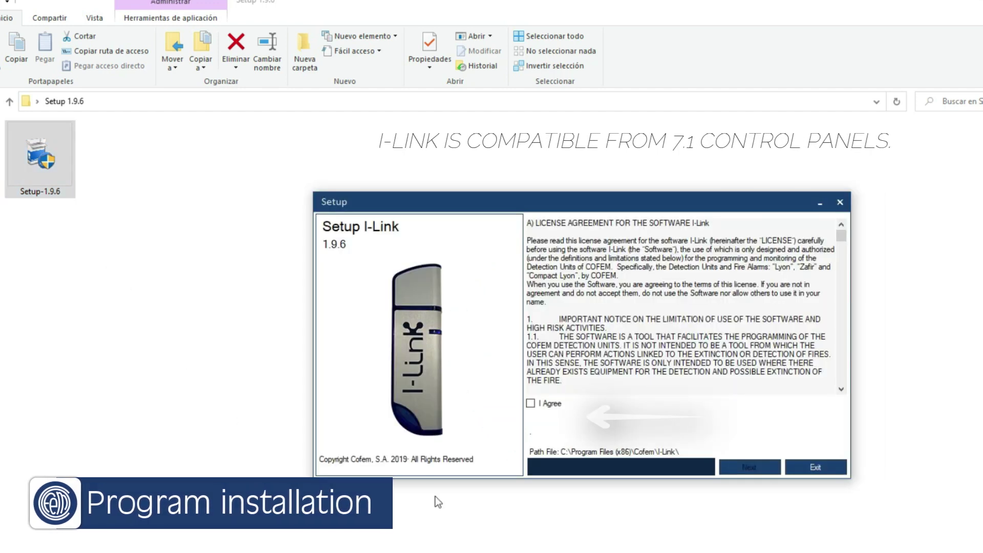
pyautogui.click(531, 404)
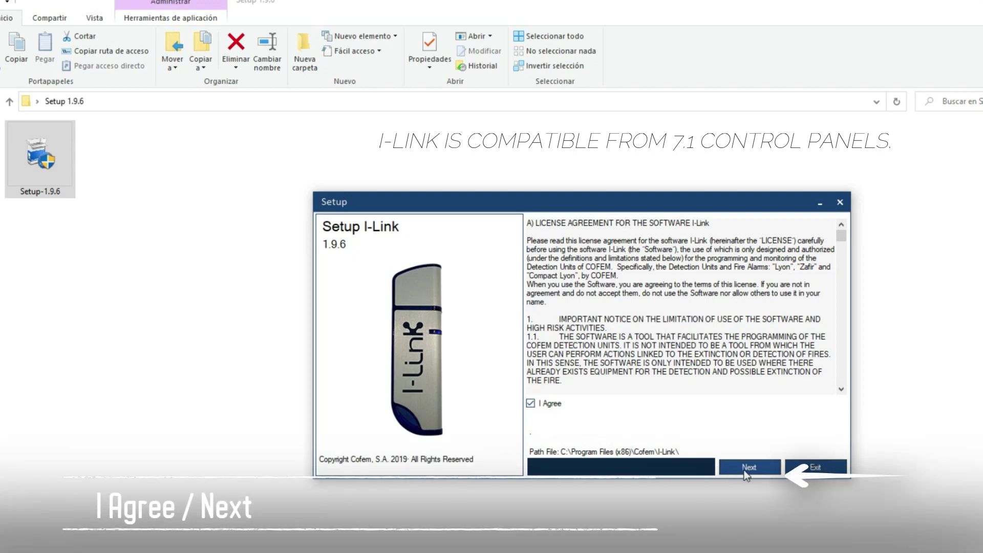
pyautogui.click(745, 470)
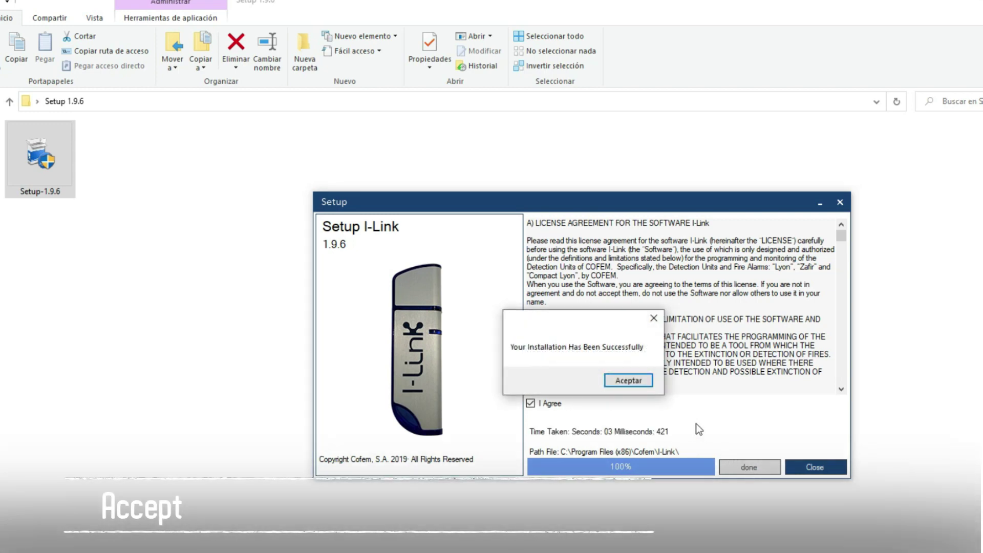
pyautogui.click(640, 383)
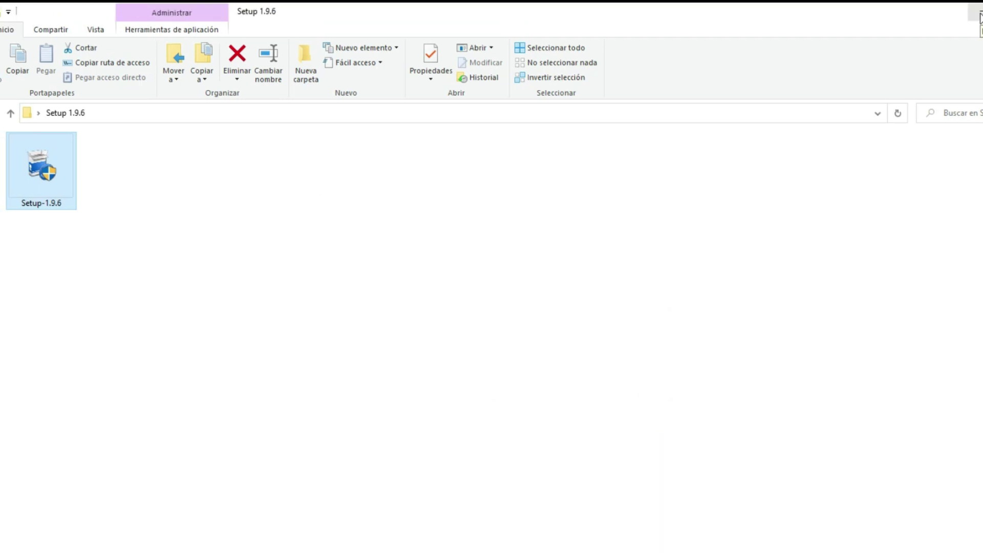
# Step: Launch I-Link from the desktop shortcut as administrator and sign in with the demo user and password
pyautogui.click(980, 16)
pyautogui.rightClick(225, 240)
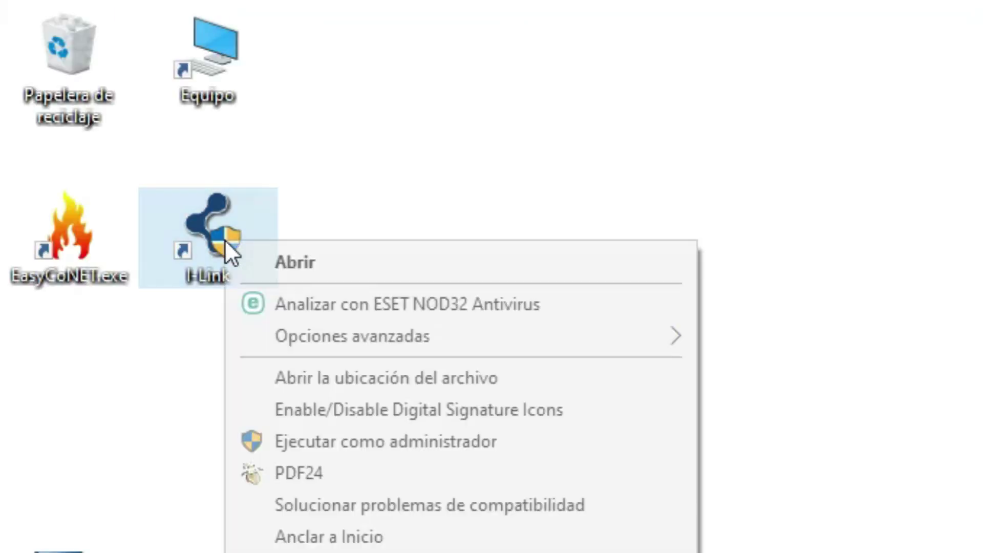
pyautogui.click(294, 439)
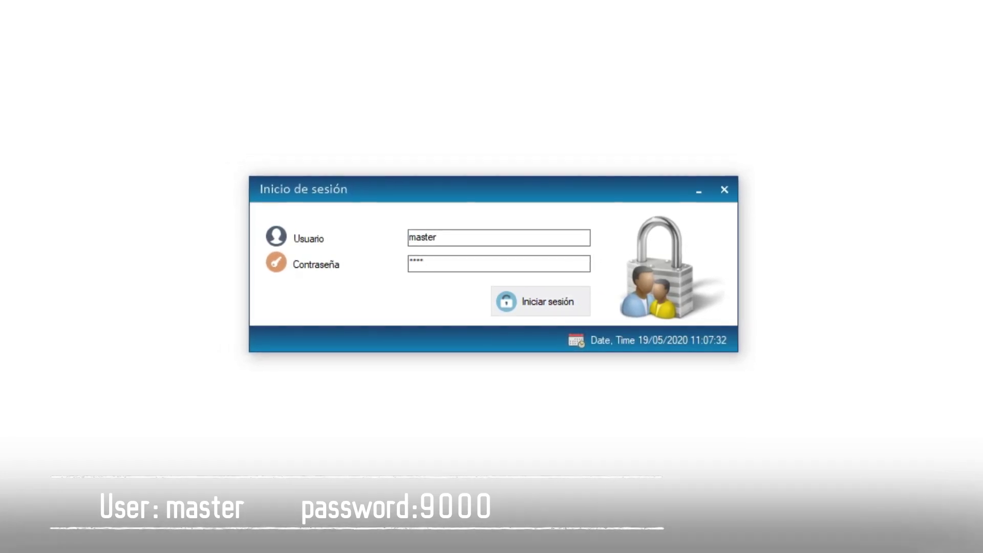
pyautogui.press('Return')
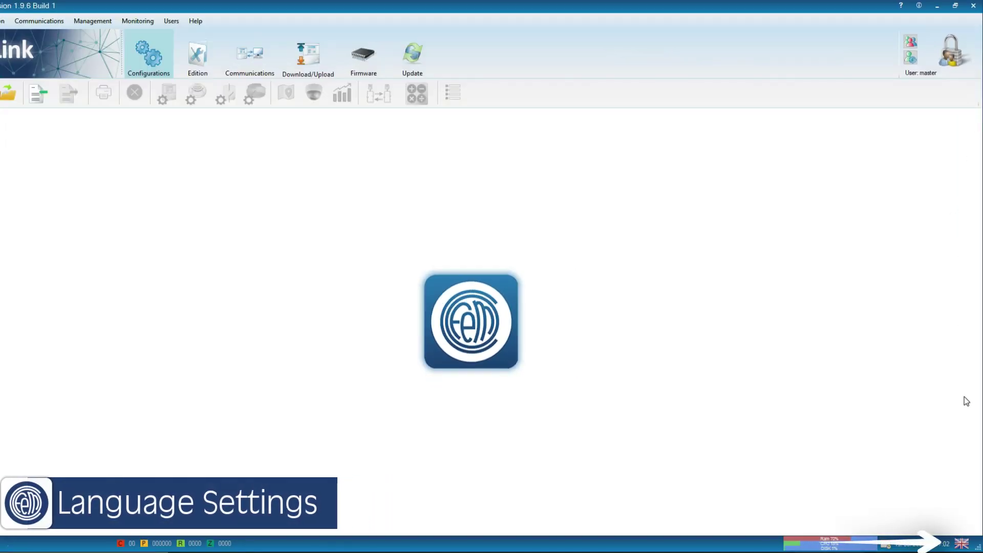
# Step: Change the I-Link interface language to (ESP)-Español from the status-bar flag
pyautogui.click(963, 544)
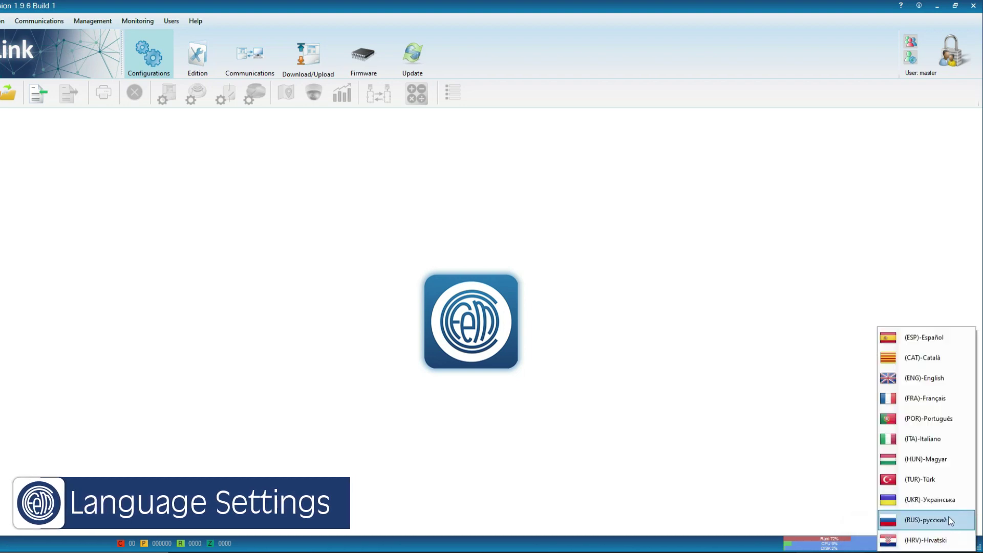
pyautogui.click(920, 344)
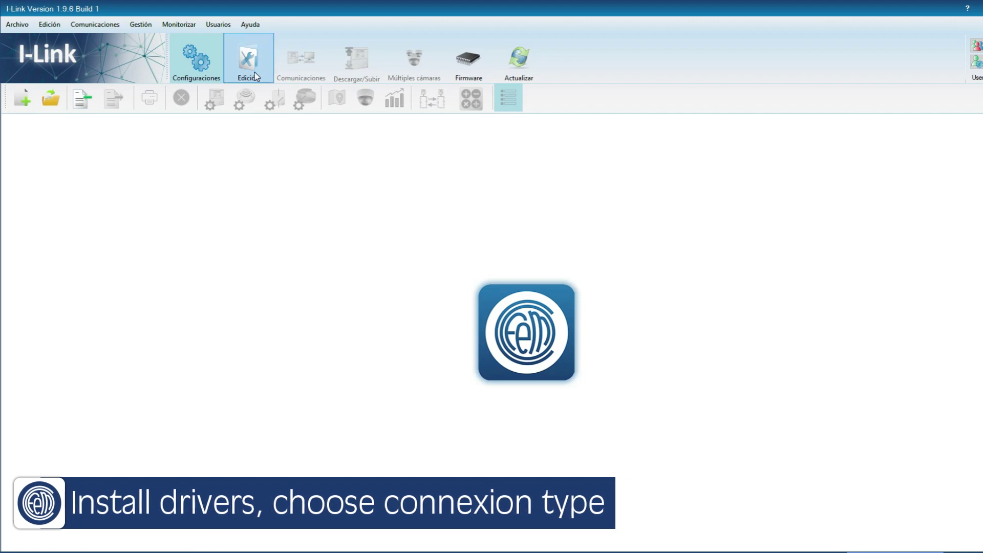
# Step: In Edición settings, keep Total centrales at 1 over USB and launch the Virtual Com port driver setup
pyautogui.click(256, 77)
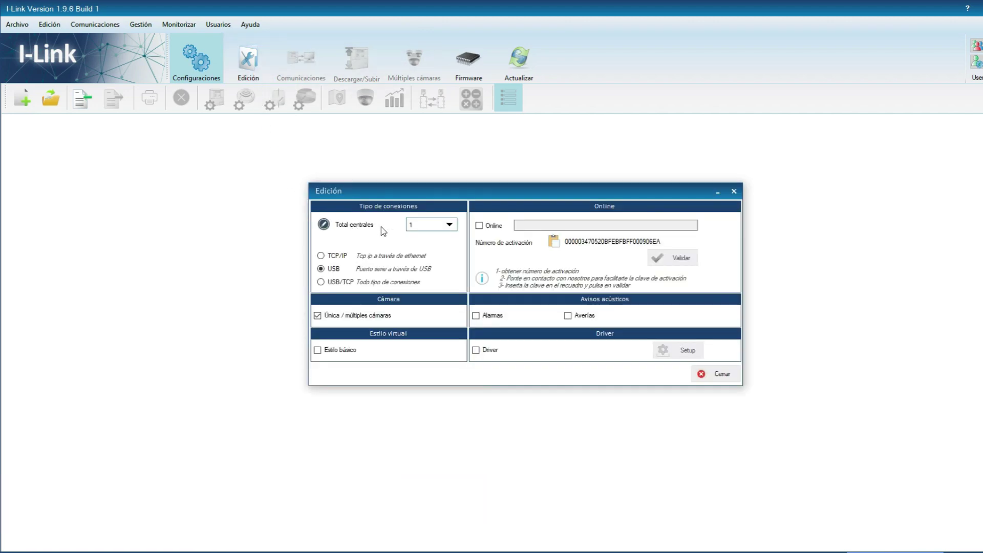
pyautogui.click(447, 226)
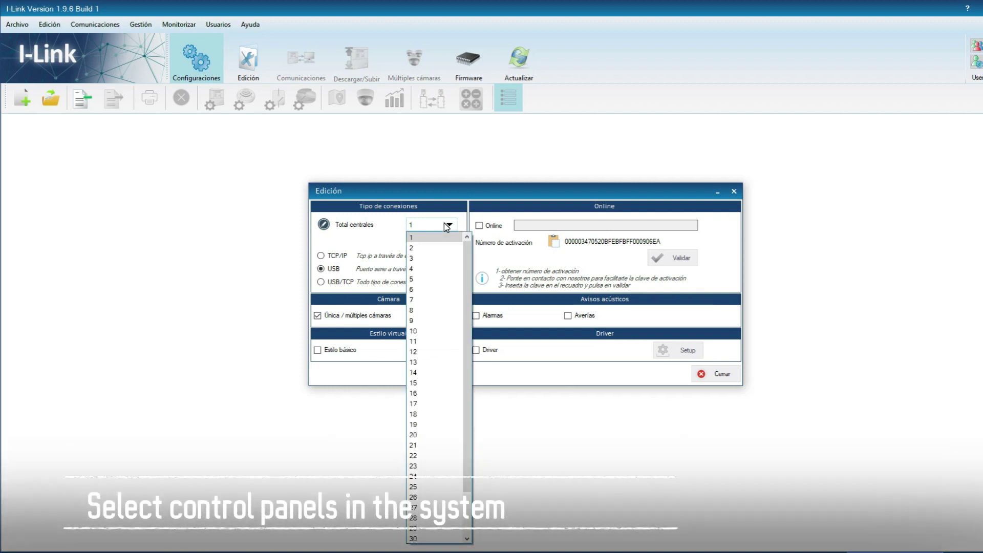
pyautogui.click(447, 226)
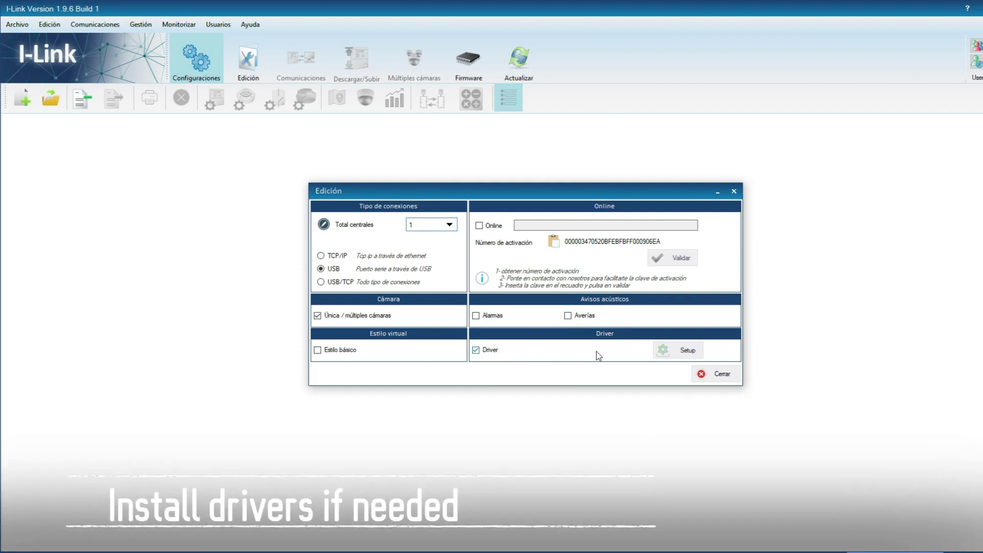
pyautogui.click(676, 354)
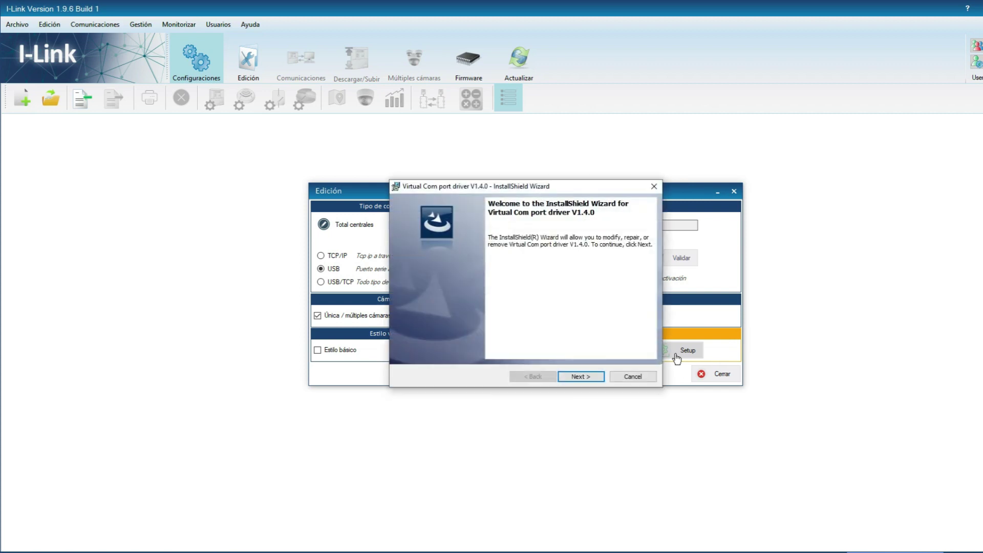
# Step: Repair the Virtual Com port driver V1.4.0 installation and finish the wizard
pyautogui.click(581, 377)
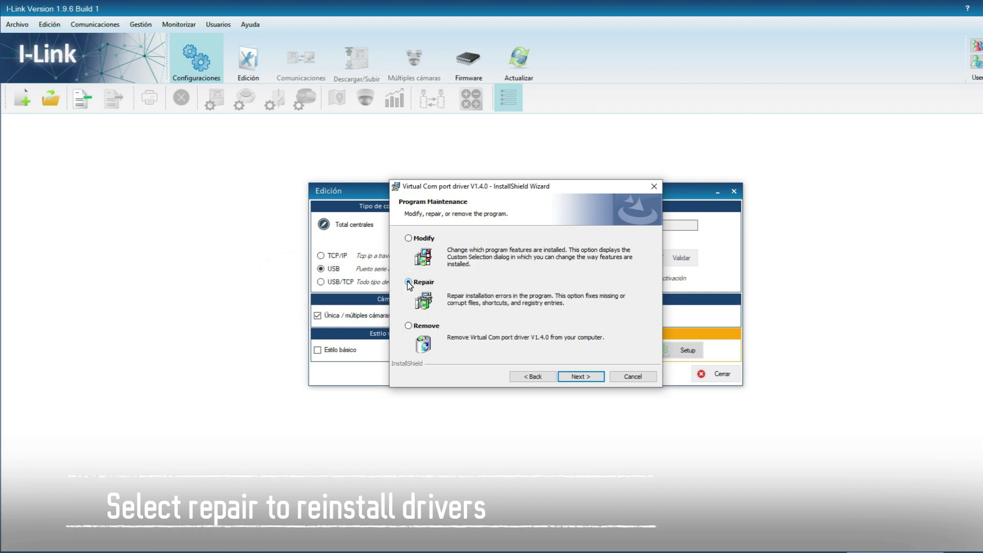
pyautogui.click(581, 377)
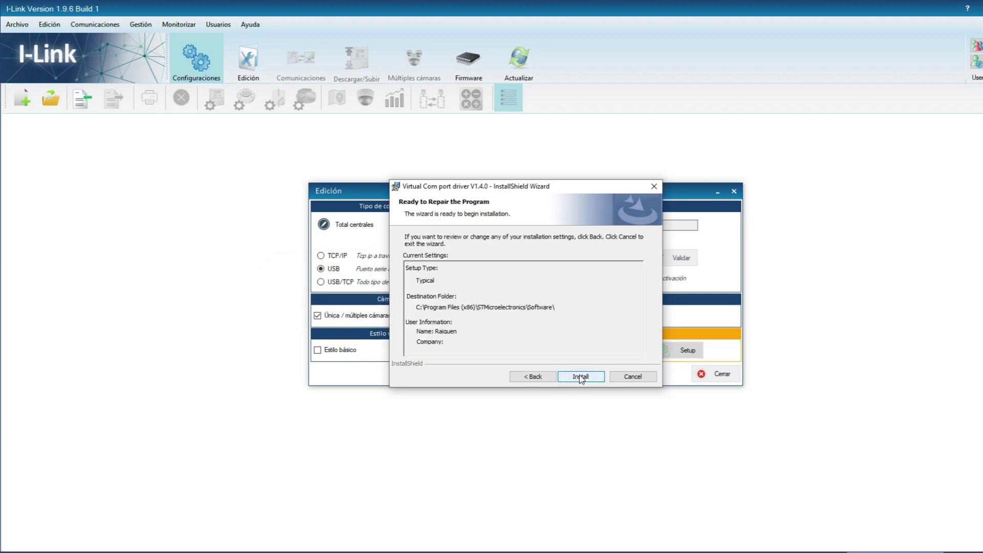
pyautogui.click(581, 376)
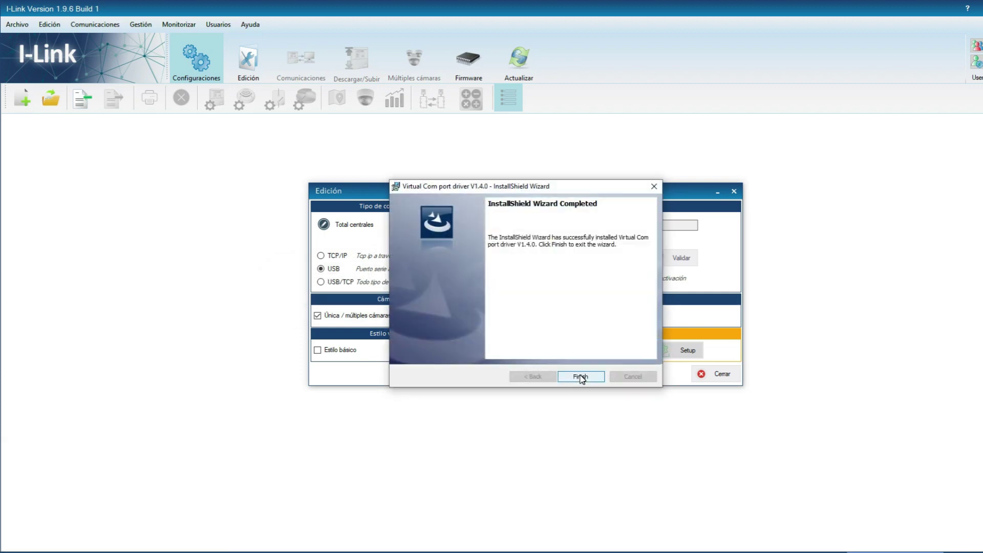
pyautogui.click(581, 377)
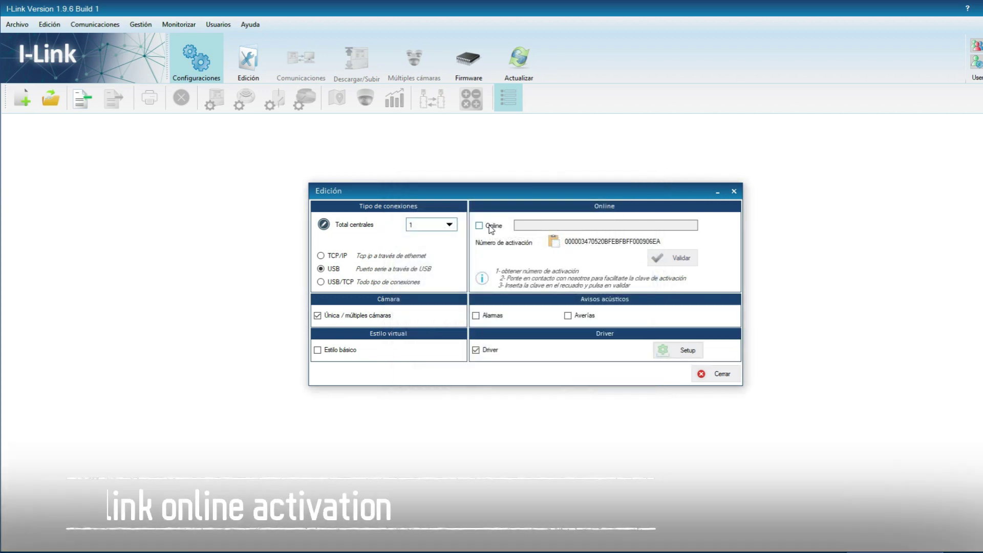
# Step: Tick the Online checkbox in the Edición settings
pyautogui.click(491, 227)
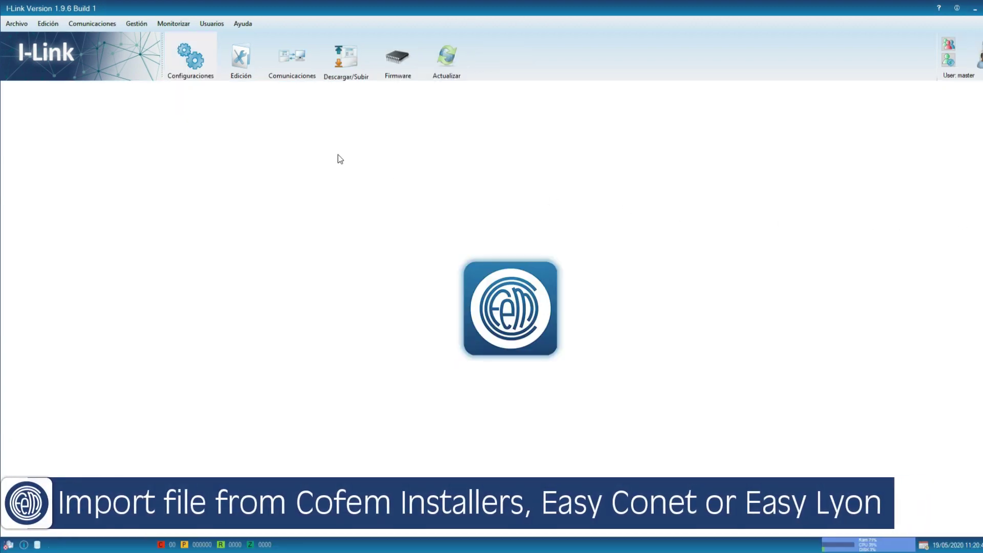
# Step: Import the demo cofem.acv mobile data file into the database and close the import window
pyautogui.click(205, 66)
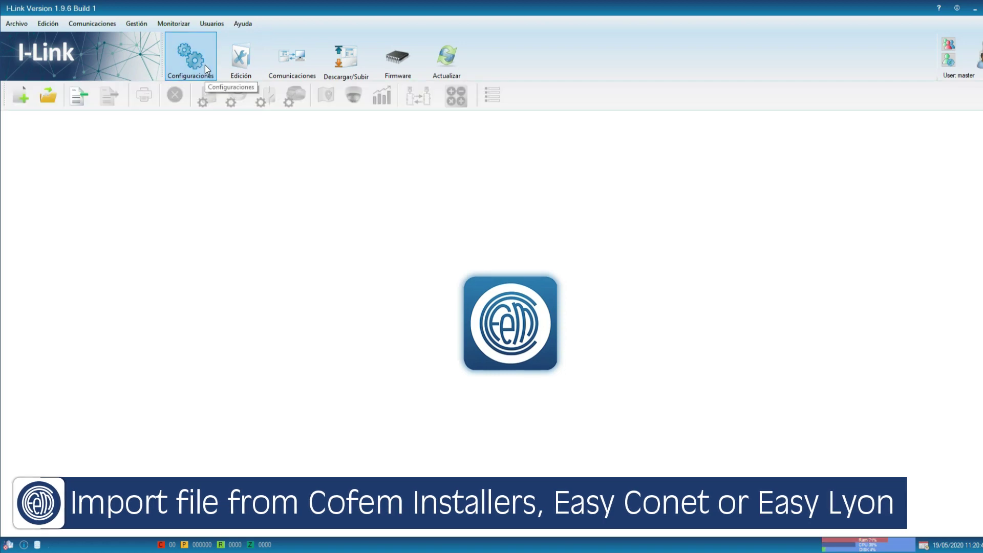
pyautogui.click(81, 97)
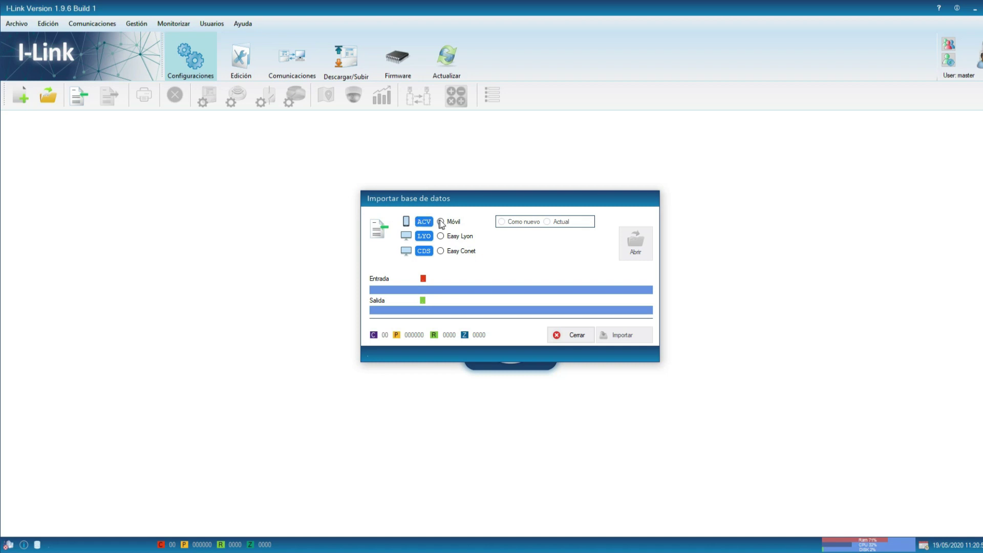
pyautogui.click(440, 221)
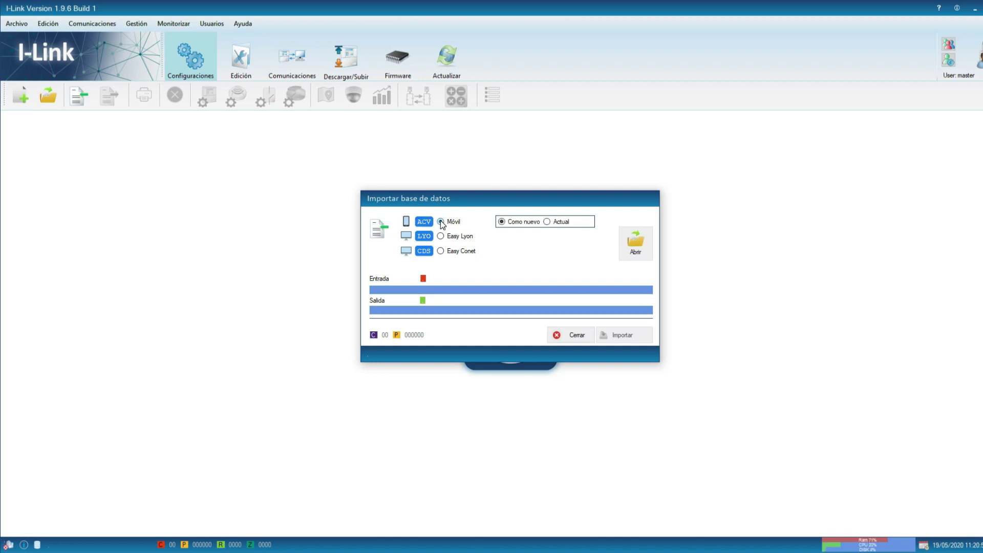
pyautogui.click(633, 251)
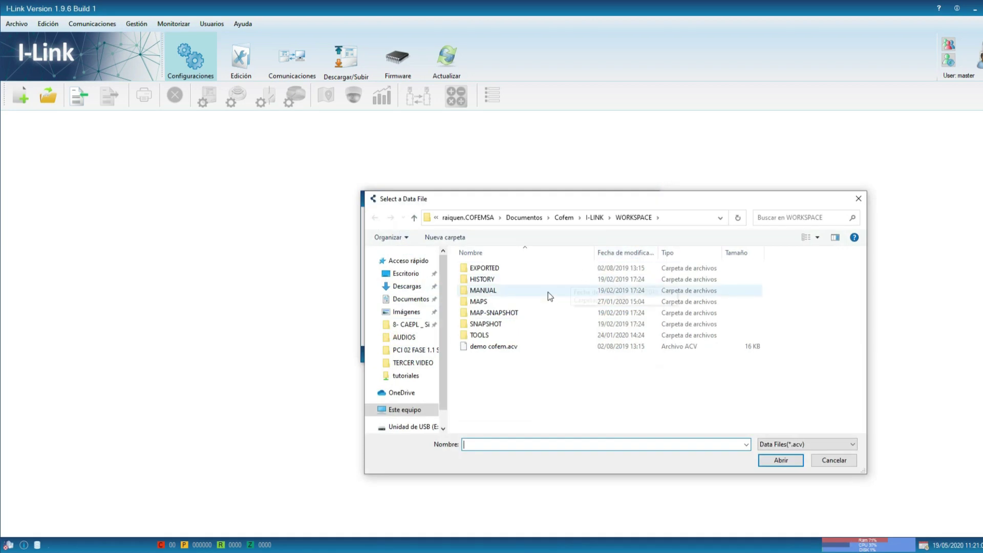
pyautogui.click(483, 348)
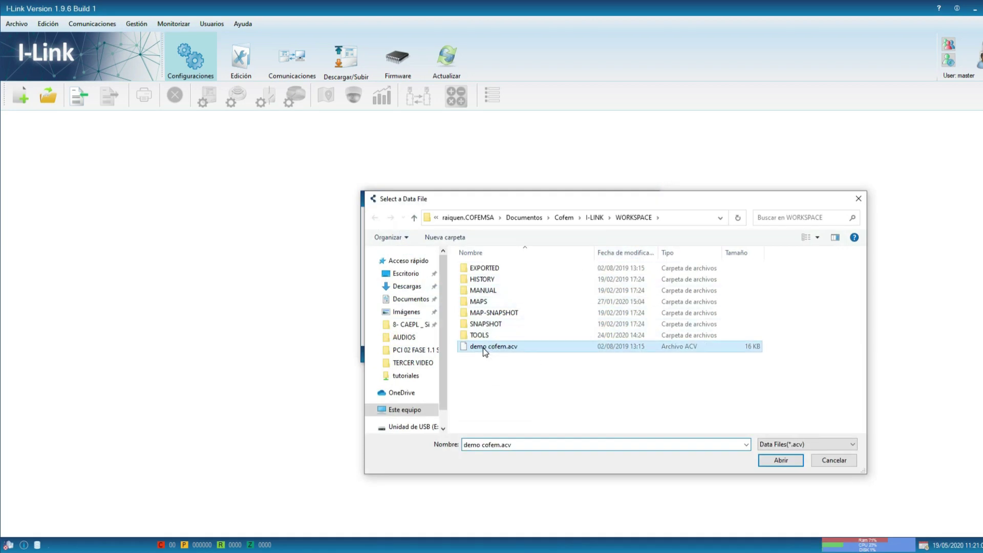
pyautogui.click(780, 460)
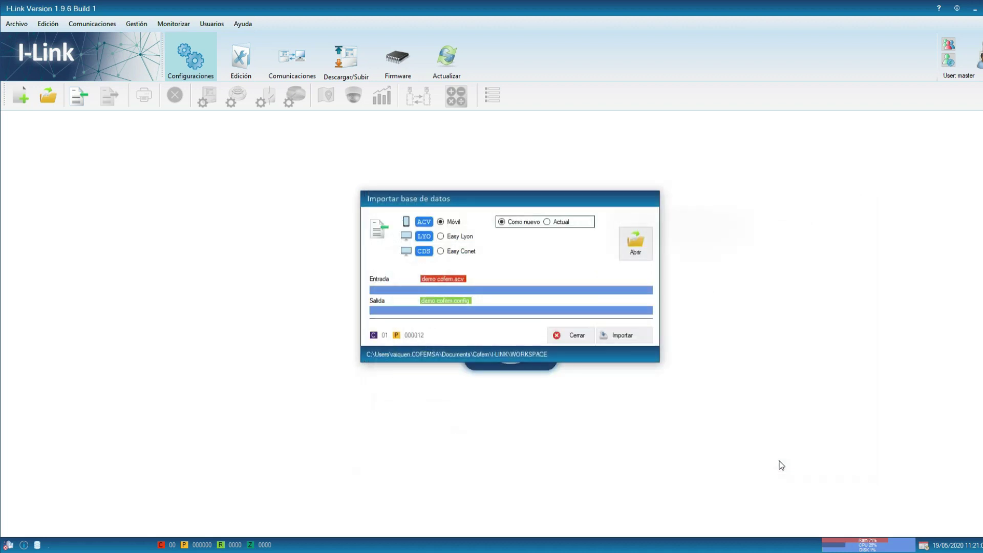
pyautogui.click(621, 335)
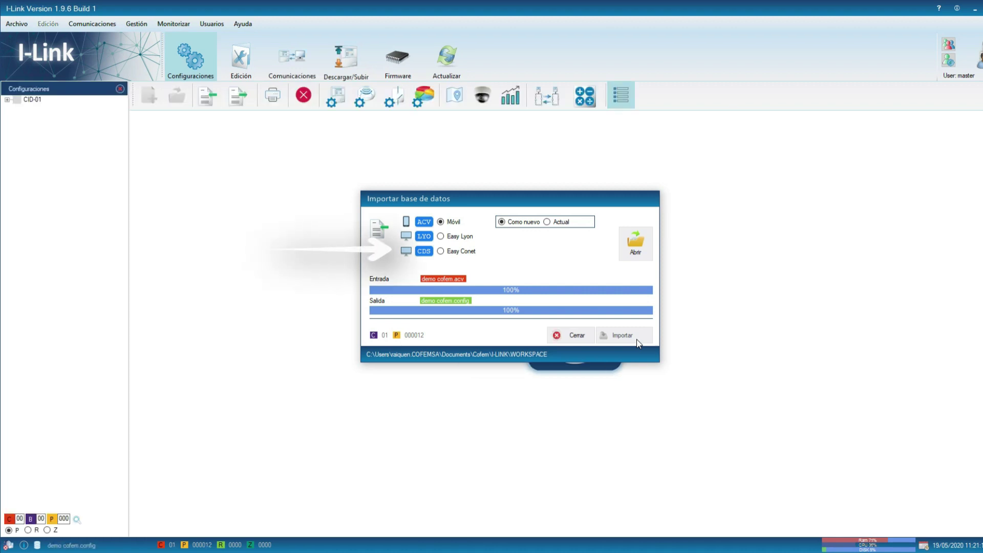
pyautogui.click(576, 336)
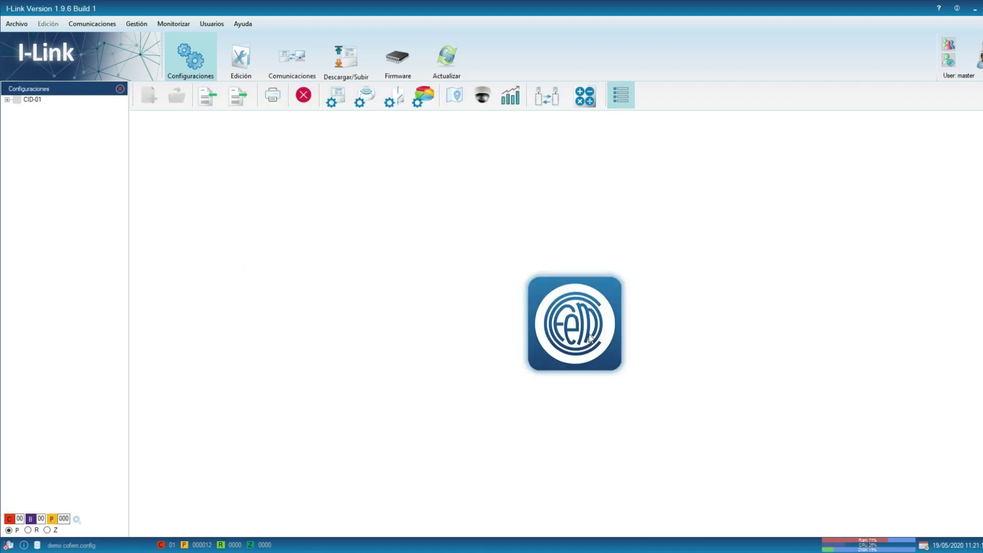
# Step: Expand CID-01 Points to list the points on Loop-01 and Loop-02
pyautogui.click(7, 100)
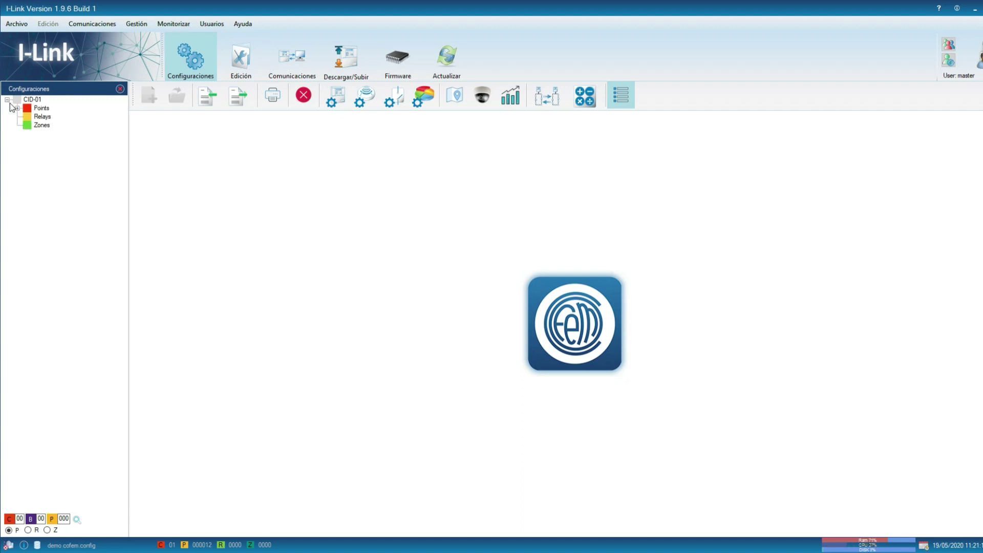
pyautogui.click(17, 109)
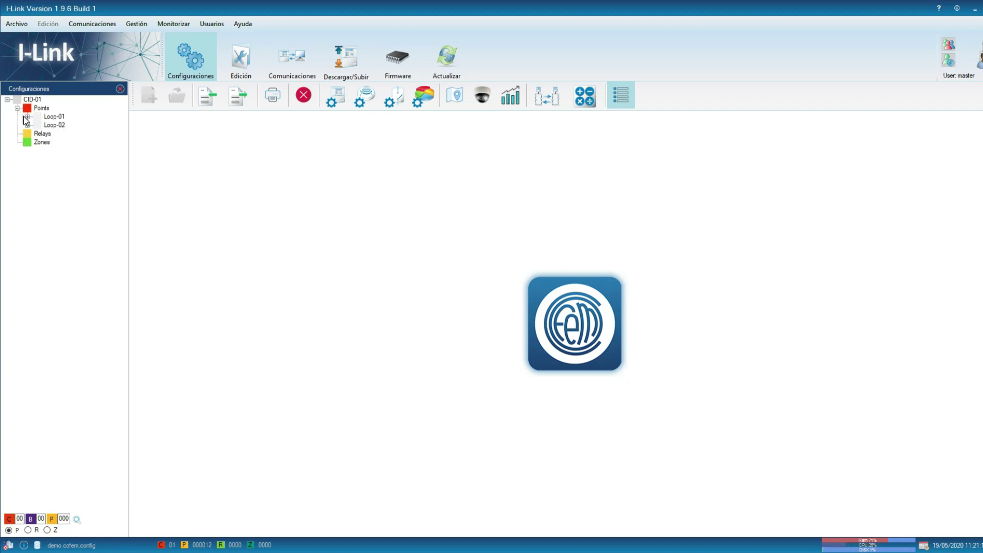
pyautogui.click(27, 117)
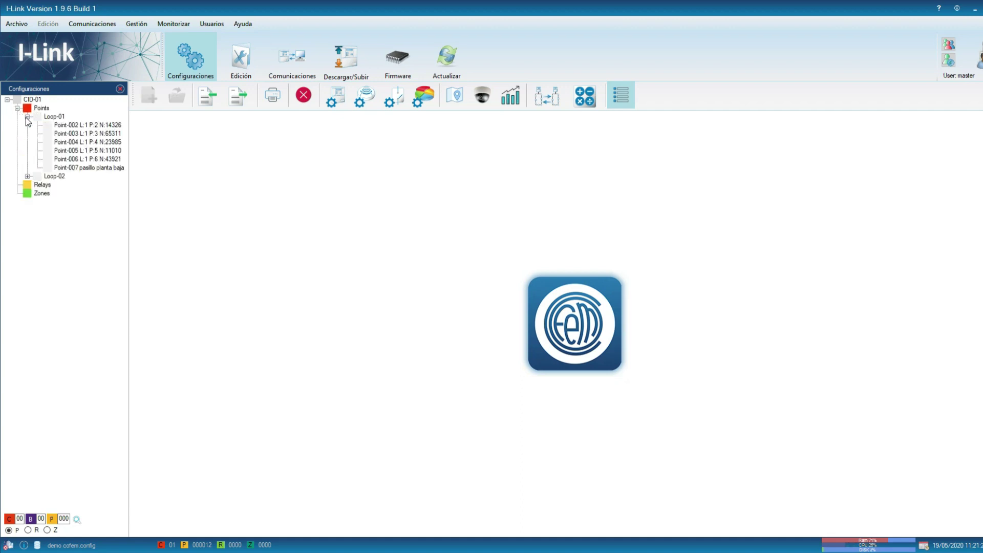
pyautogui.click(27, 176)
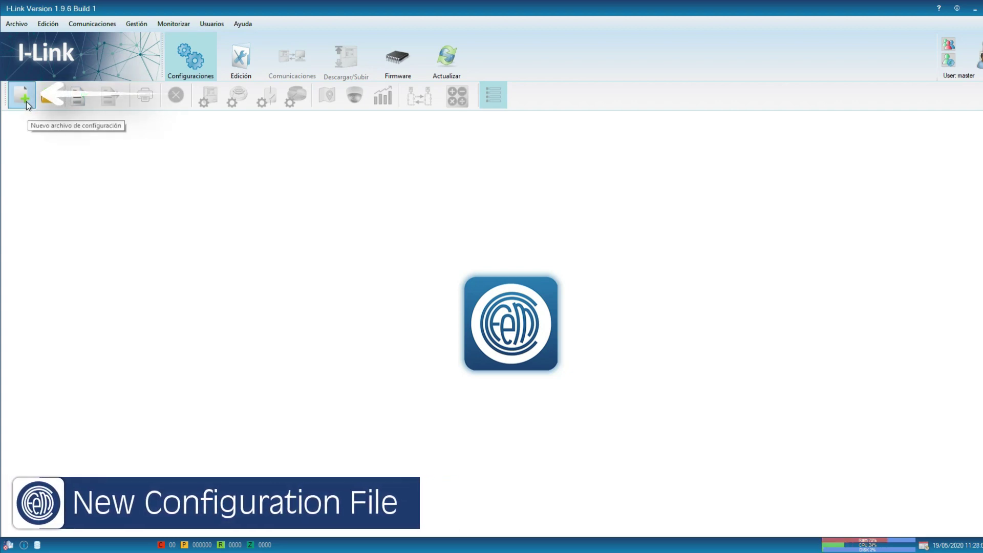
# Step: Create the 'nueva configuración' configuration file in the WORKSPACE folder and open it
pyautogui.click(26, 101)
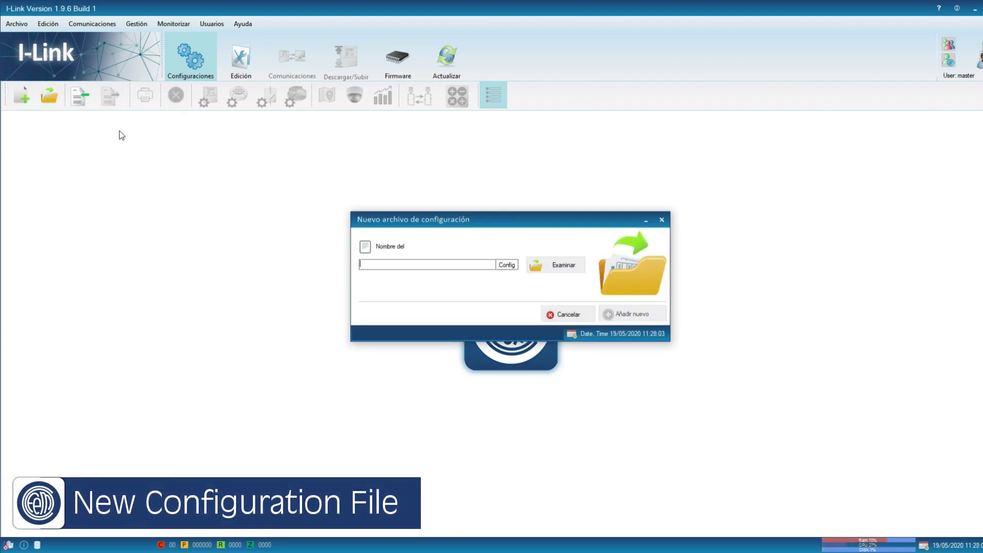
pyautogui.click(559, 264)
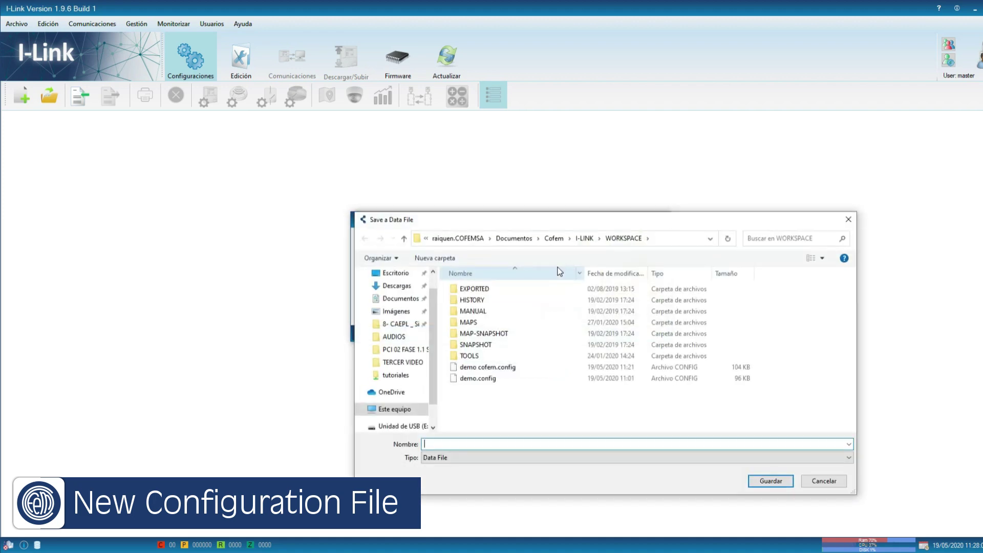
pyautogui.write('nue')
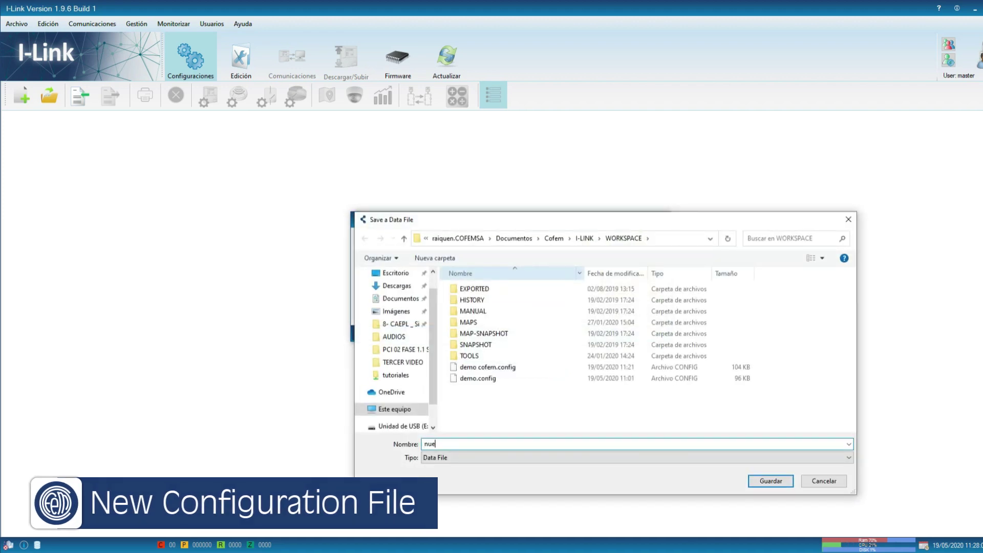
pyautogui.write('va configuración')
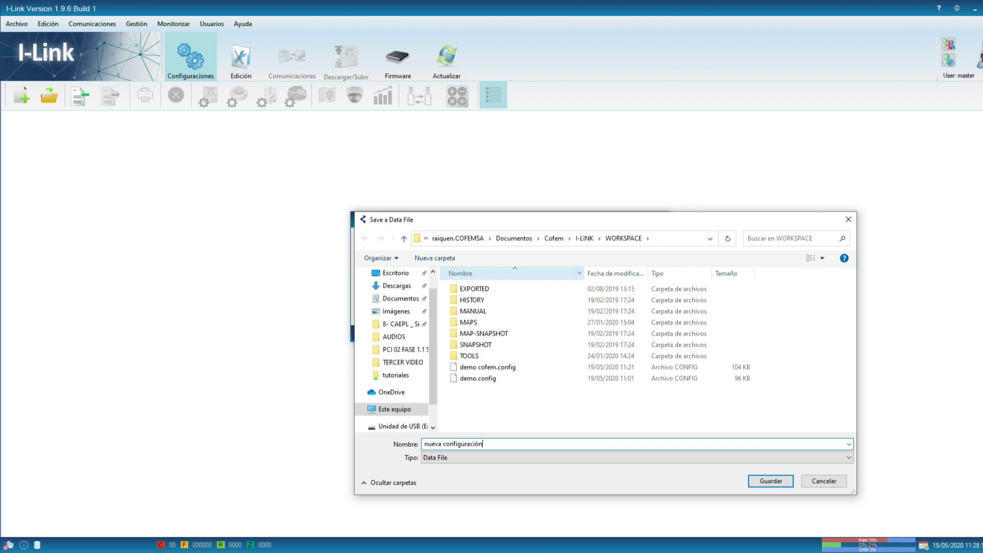
pyautogui.click(768, 481)
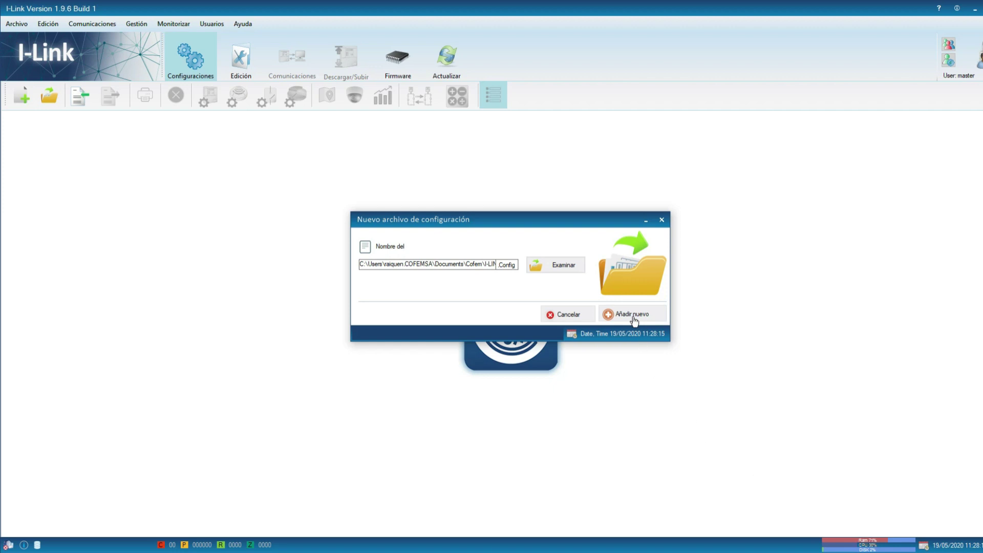
pyautogui.click(633, 319)
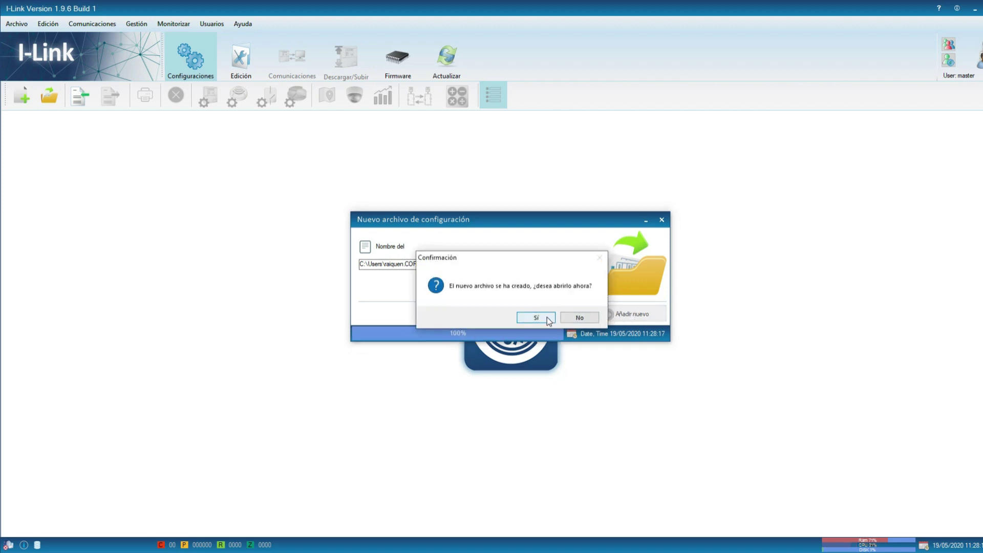
pyautogui.click(535, 317)
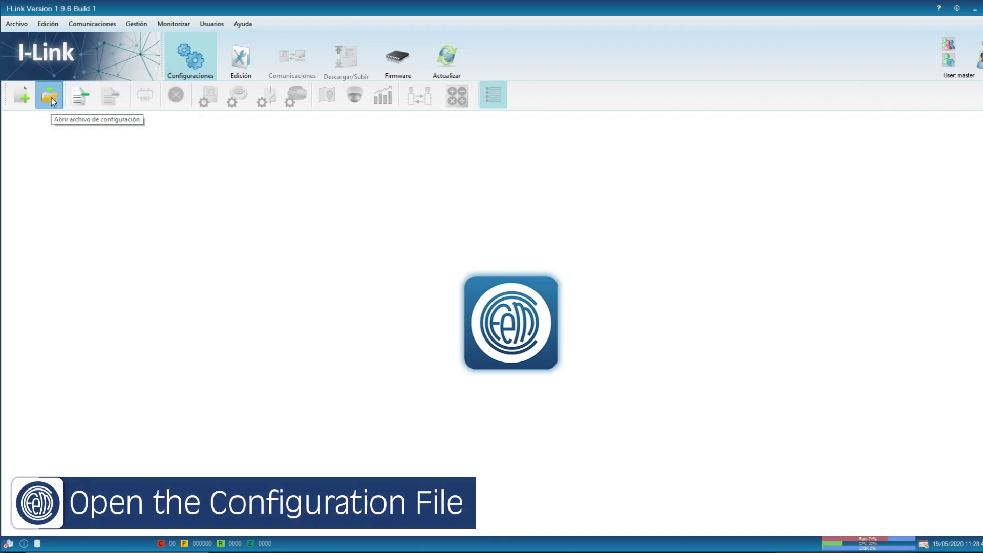
# Step: Open demo.config, choosing Sobreescribir to overwrite its backup copy
pyautogui.click(51, 97)
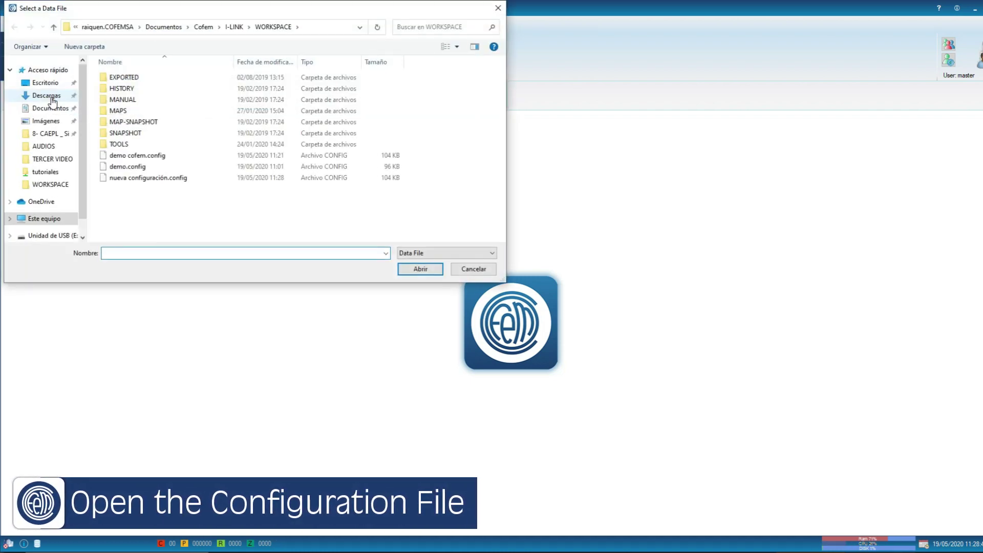
pyautogui.doubleClick(127, 167)
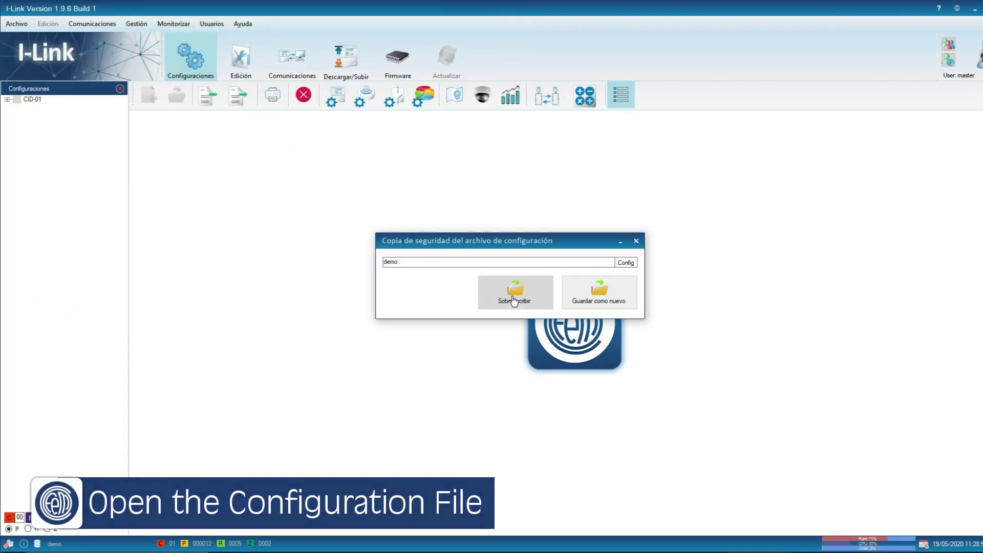
pyautogui.click(514, 301)
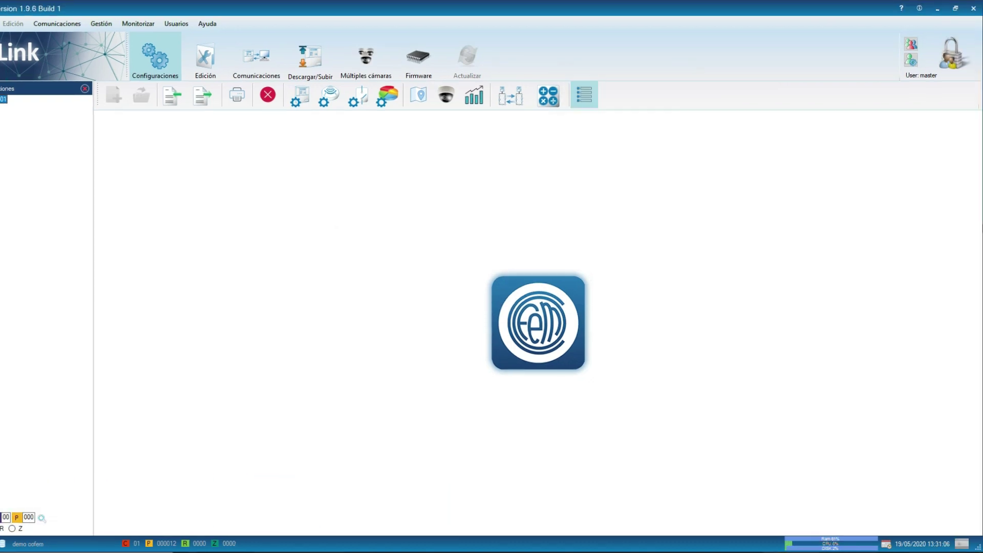
# Step: Launch the Loop-Bucle 2019 calculator, keep LYON as the F8 panel model, and select wire length F11
pyautogui.click(542, 94)
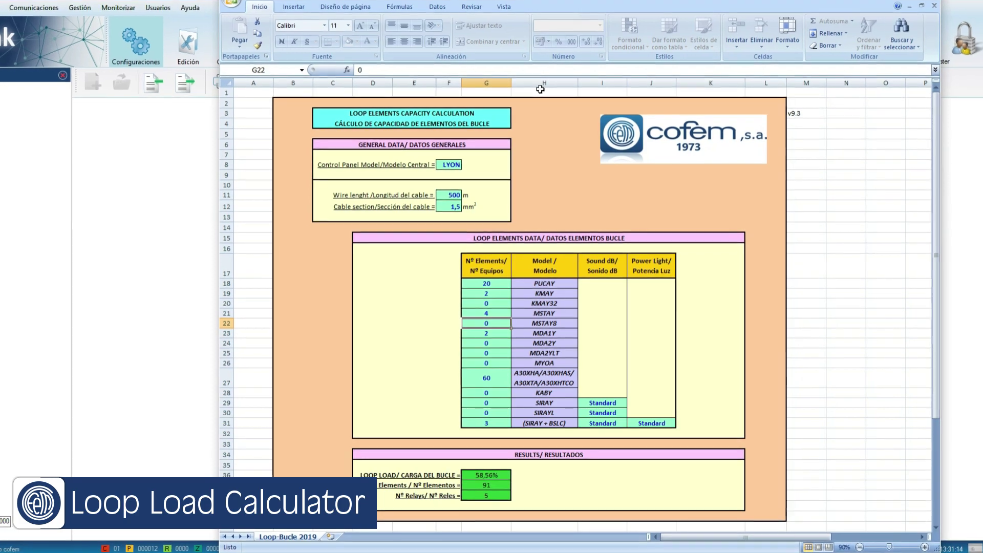
pyautogui.click(452, 164)
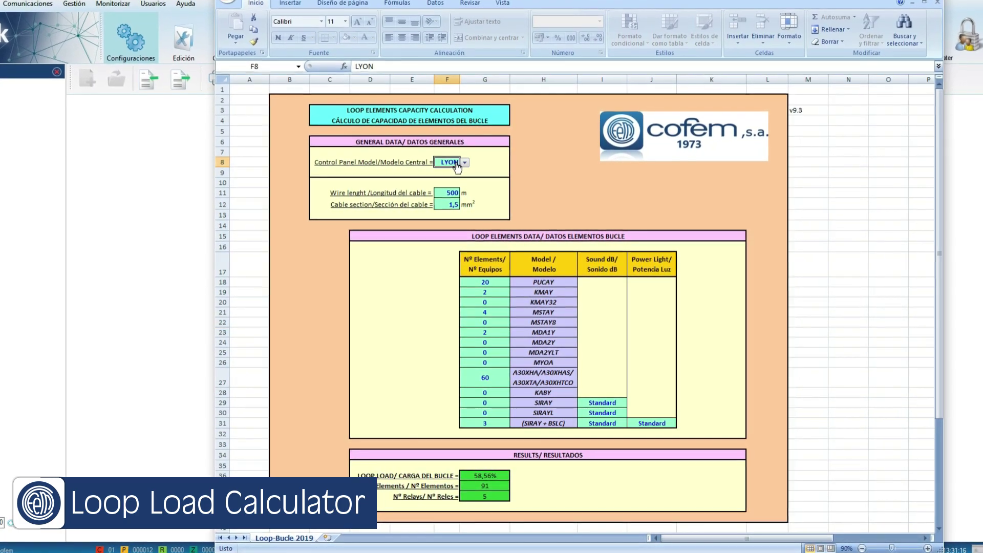
pyautogui.click(463, 163)
pyautogui.click(453, 167)
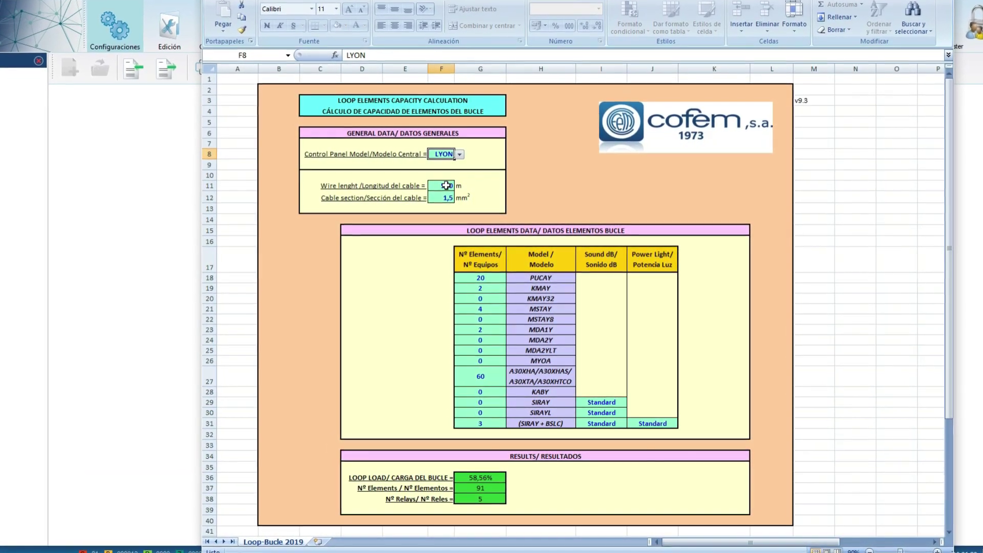
pyautogui.click(446, 185)
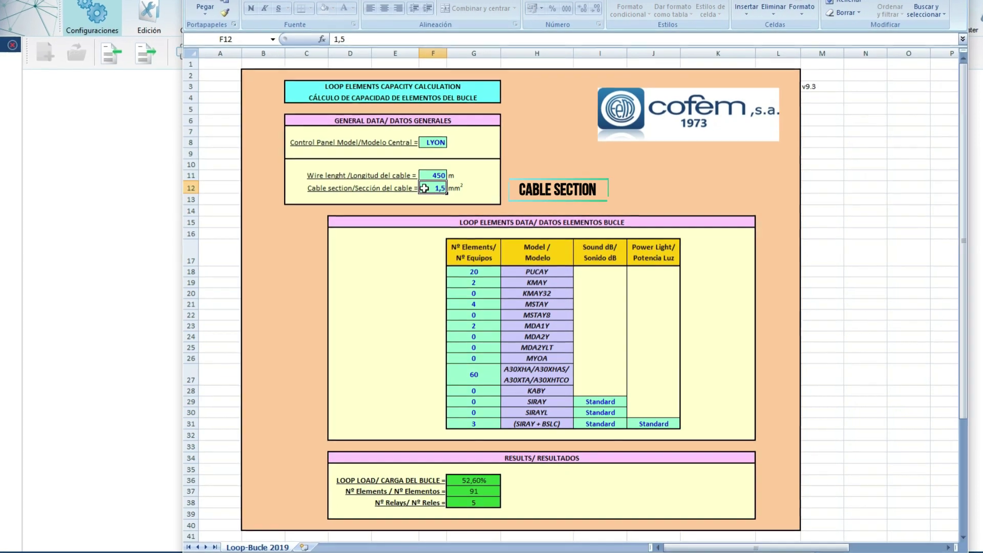
# Step: Enter counts 25 in G18 (PUCAY), 3 in G21 (MSTAY) and 70 in G27 (A30XHA group)
pyautogui.click(471, 270)
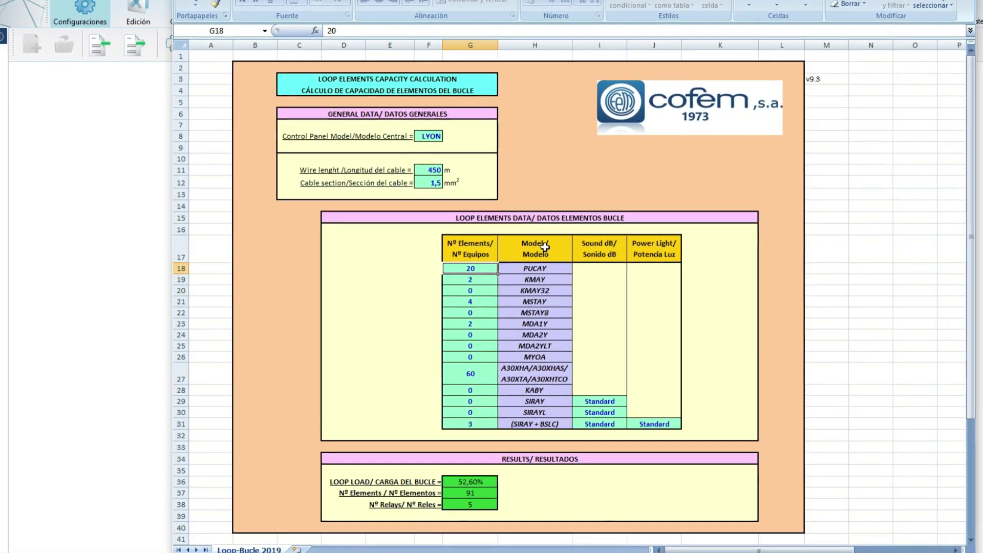
pyautogui.write('25')
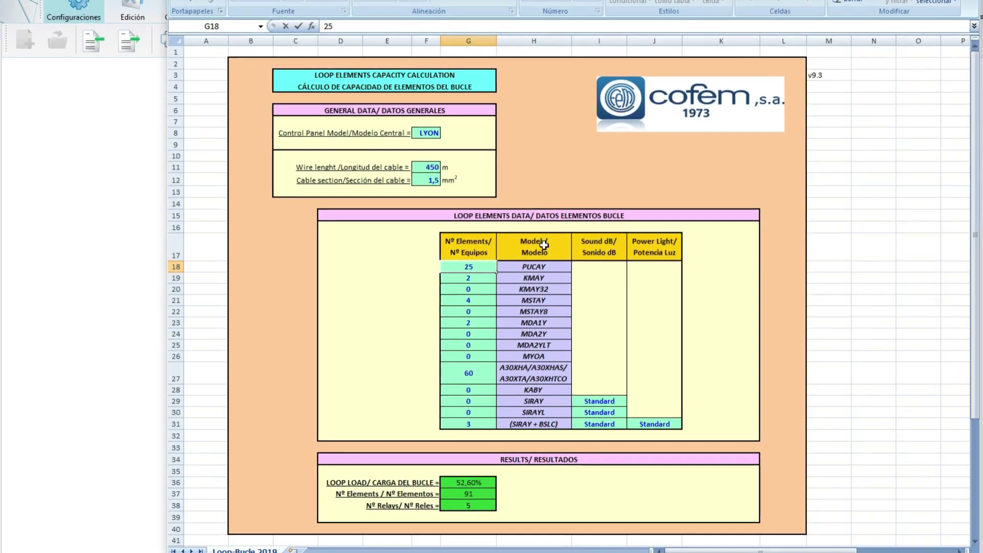
pyautogui.click(484, 299)
pyautogui.write('3')
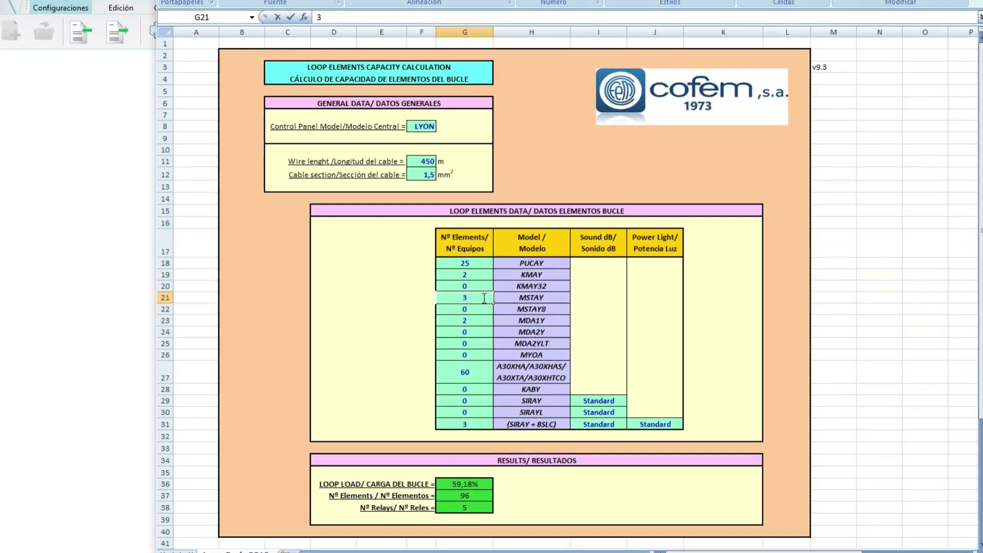
pyautogui.click(477, 370)
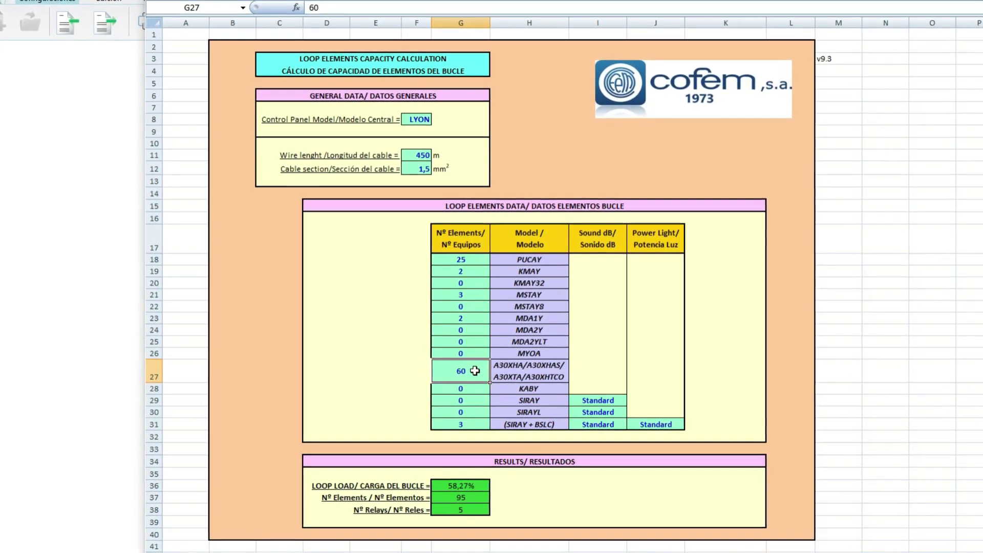
pyautogui.write('70')
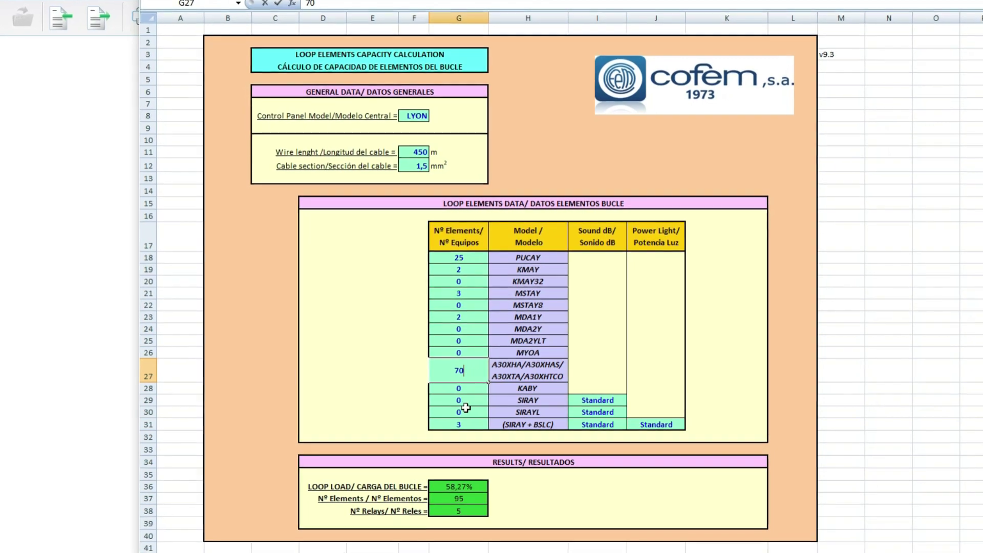
pyautogui.click(480, 490)
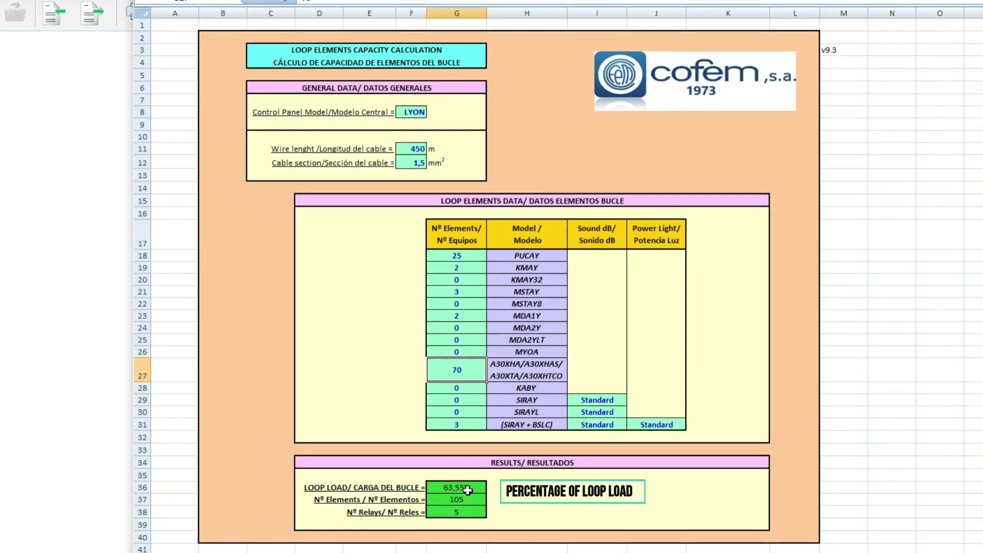